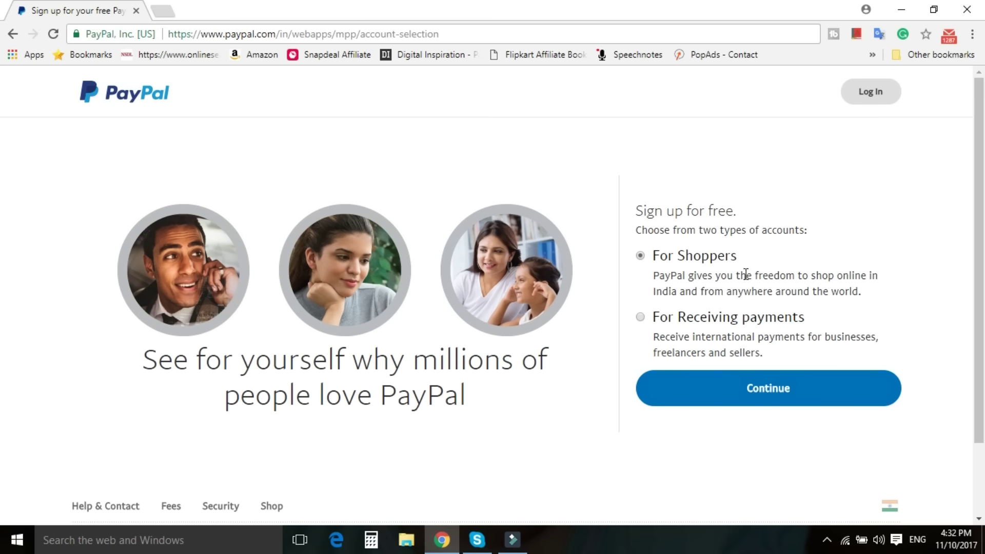
# Choose the personal shopper account type and enter the account email address and password.
pyautogui.click(733, 394)
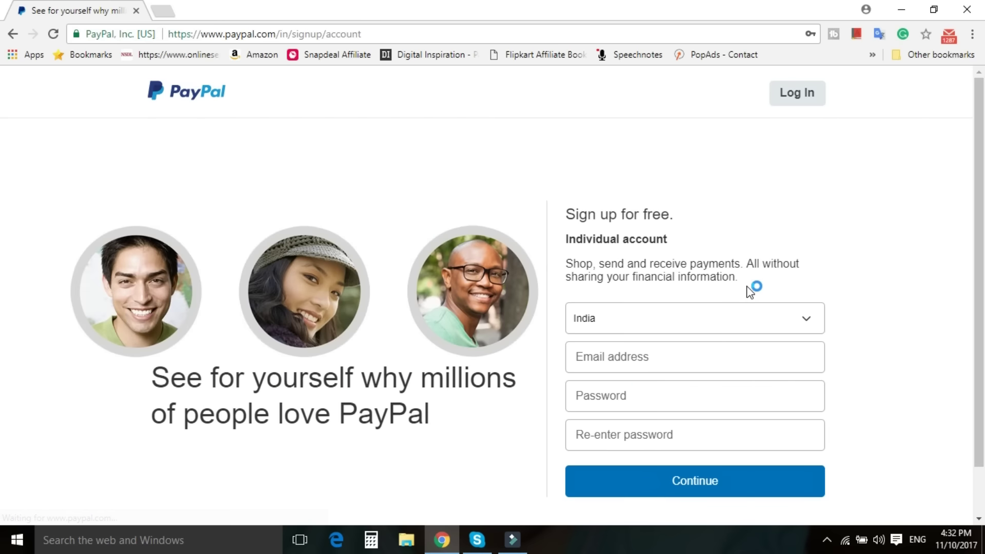
pyautogui.scroll(-1, 4, 231)
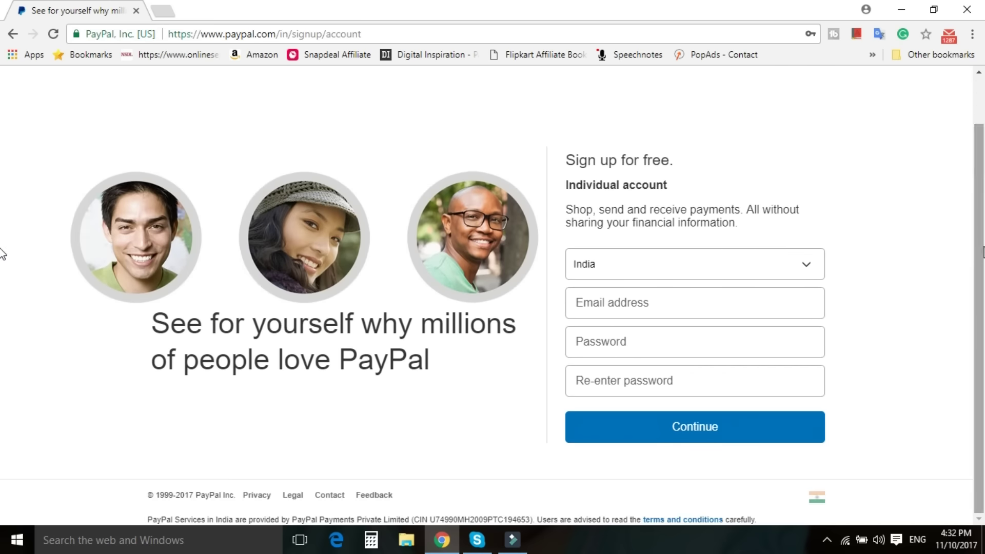
pyautogui.click(760, 303)
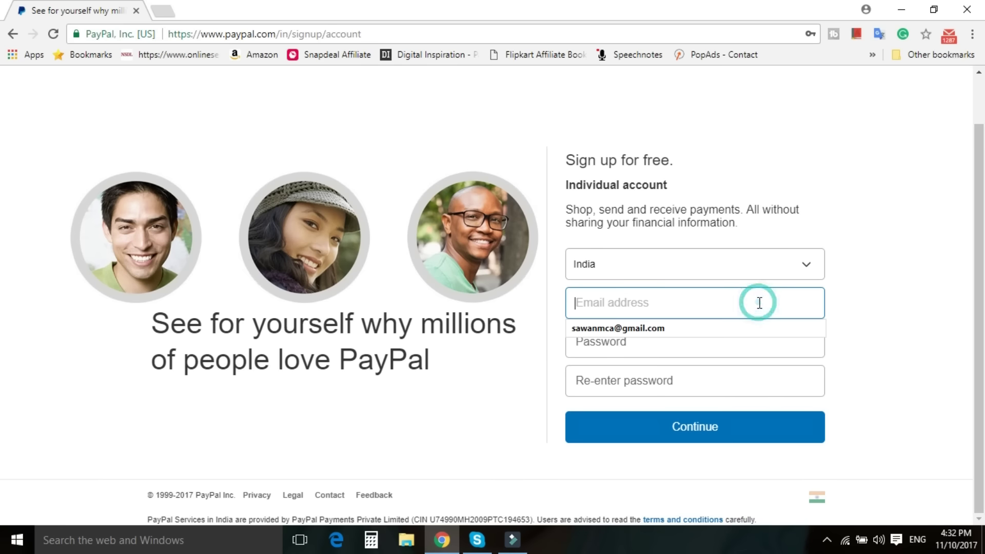
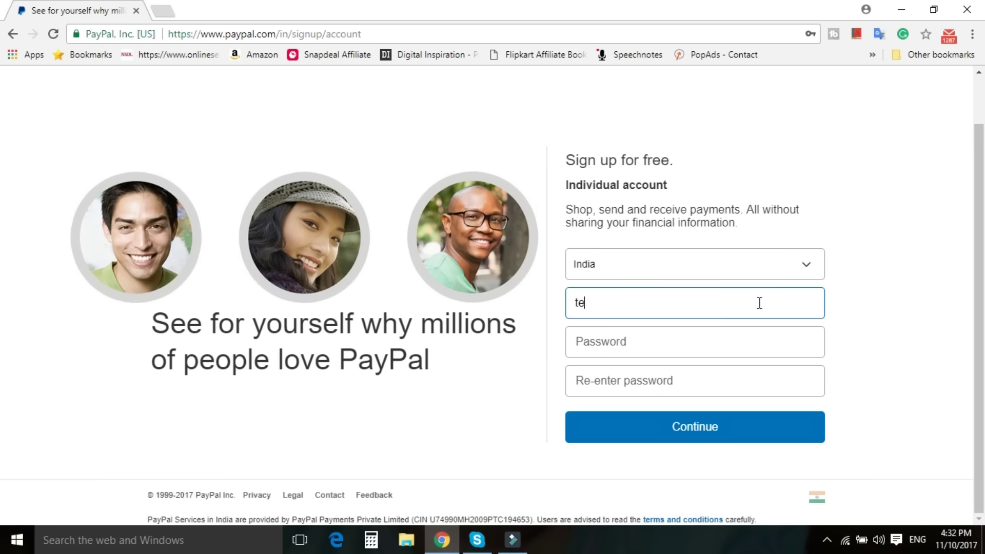
pyautogui.press('Tab')
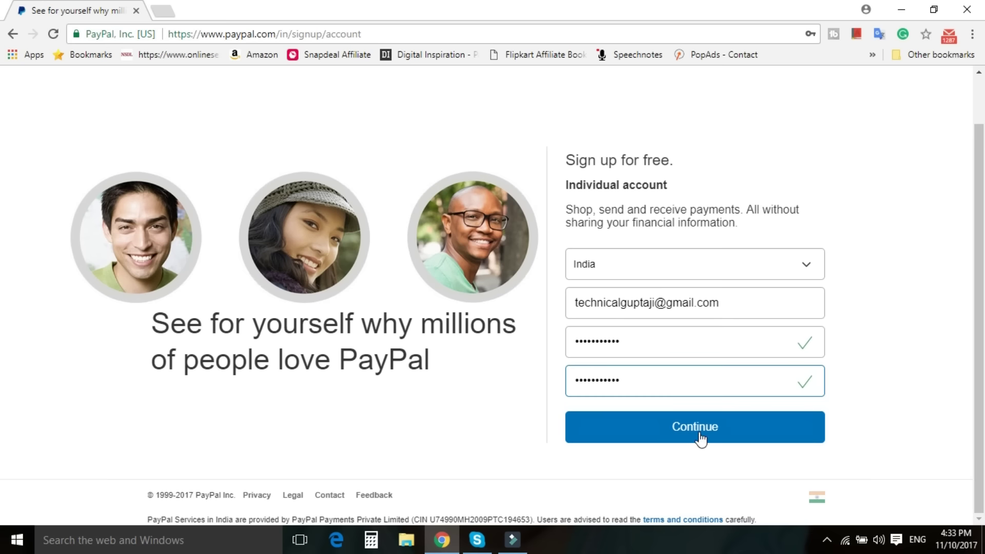
pyautogui.click(700, 439)
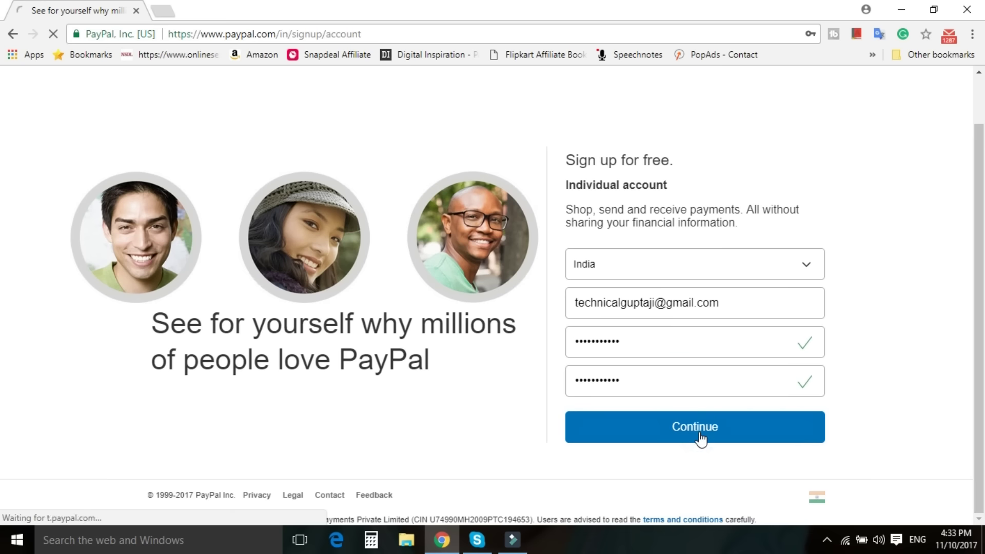
# Fill in the personal details, opt in to PayPal marketing, and agree to create the account.
pyautogui.scroll(-1, 977, 154)
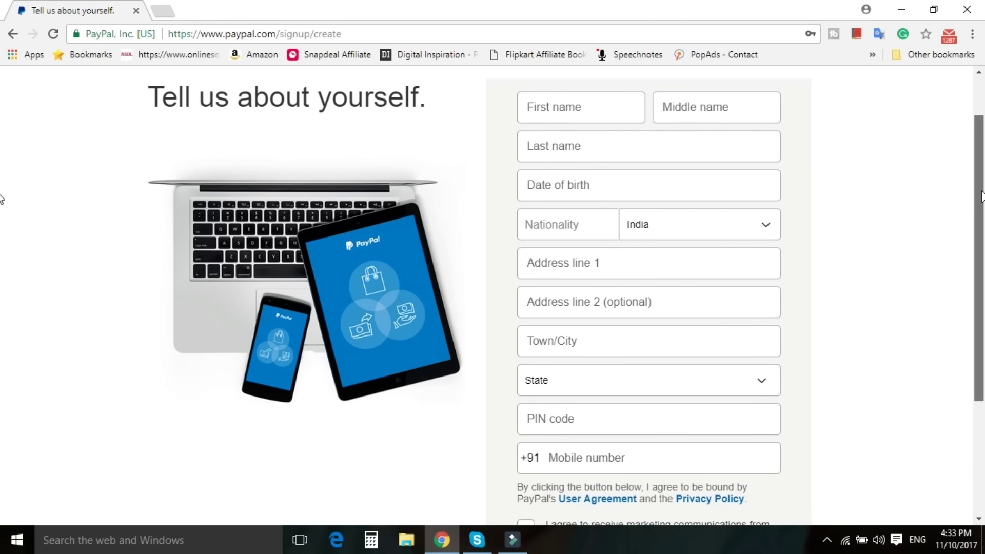
pyautogui.click(595, 150)
pyautogui.click(593, 111)
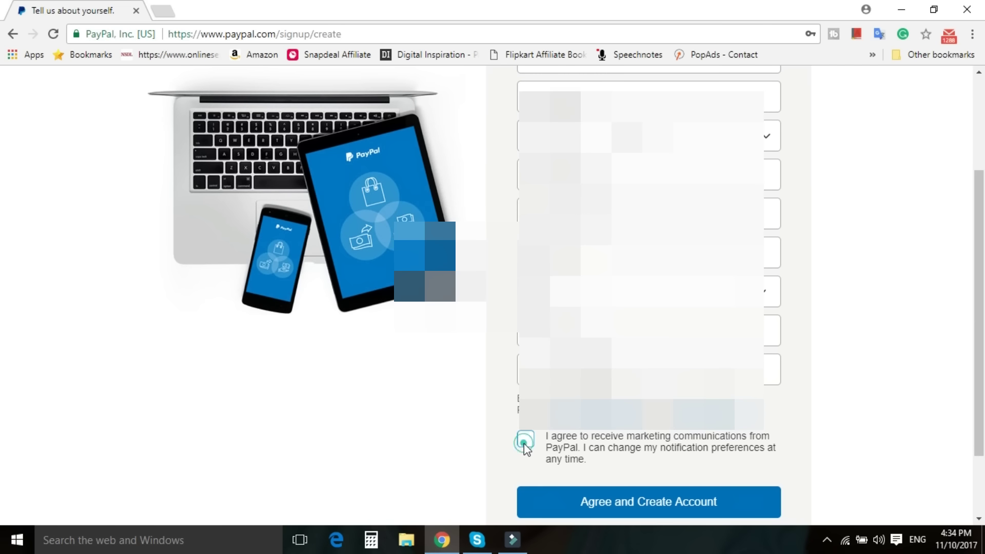
pyautogui.click(525, 441)
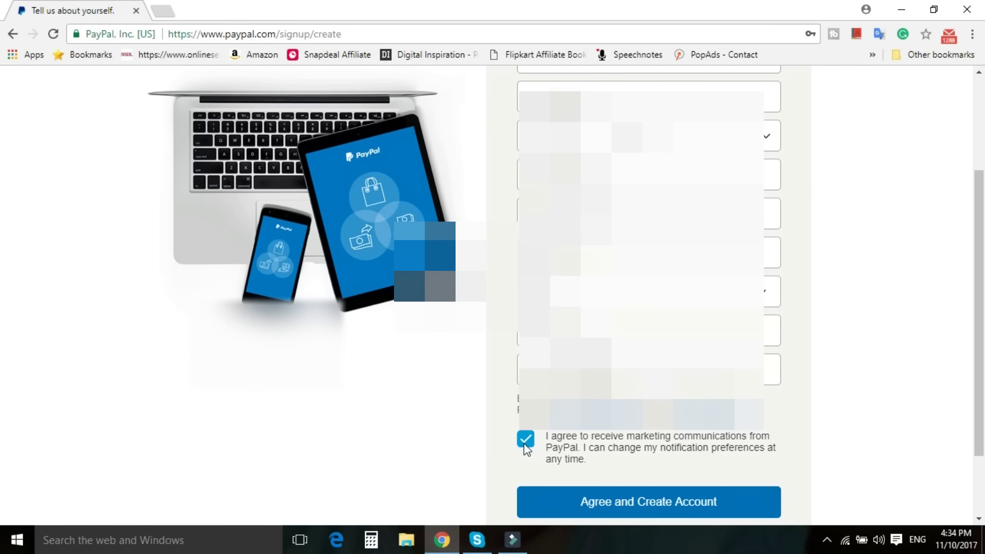
pyautogui.click(640, 505)
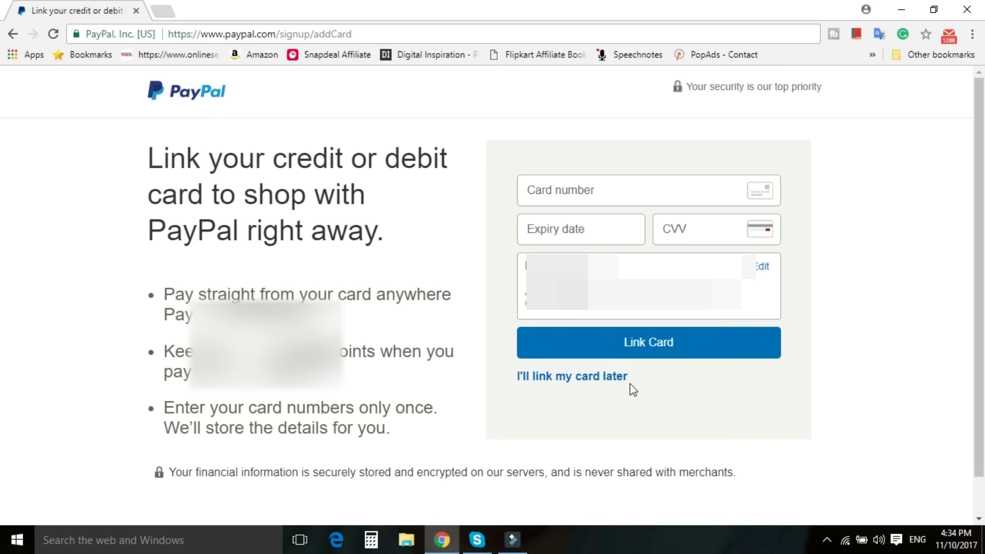
# Leave the card number, expiry and CVV fields empty and skip card linking for later.
pyautogui.click(595, 230)
pyautogui.click(635, 199)
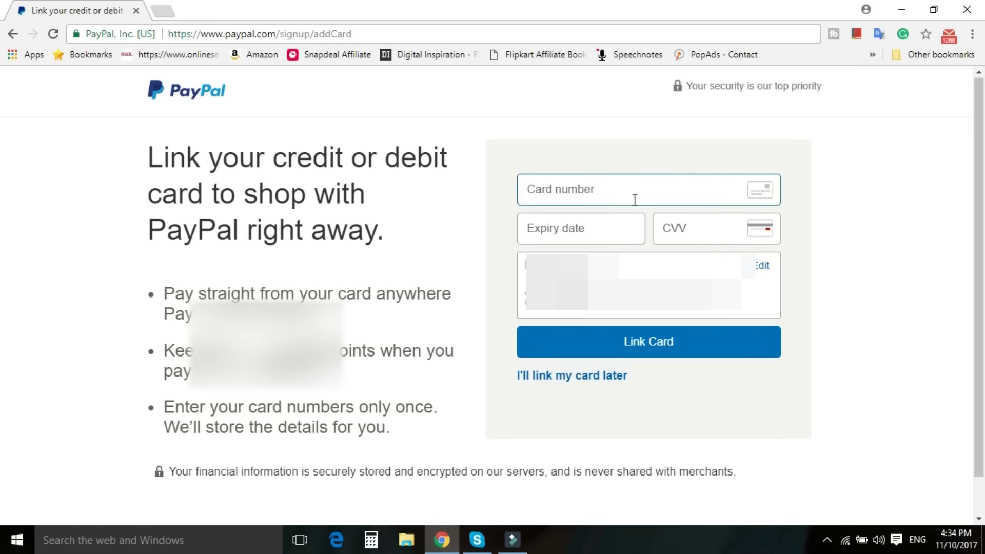
pyautogui.click(572, 238)
pyautogui.click(658, 227)
pyautogui.click(607, 365)
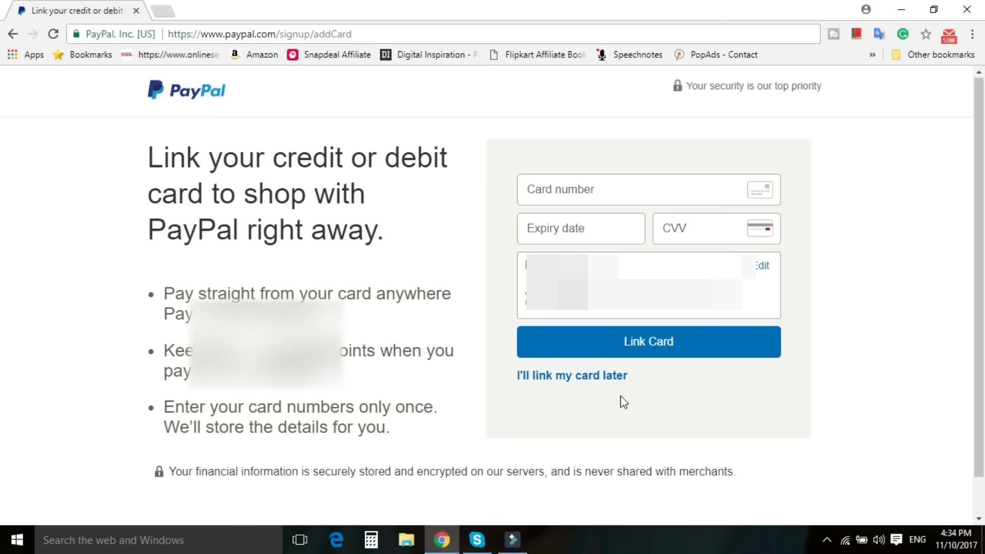
pyautogui.click(552, 377)
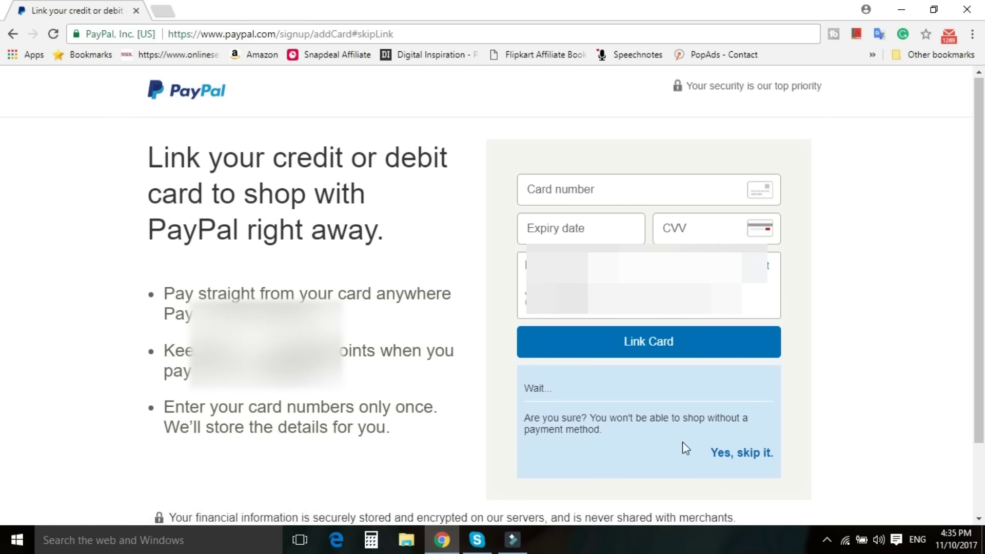
pyautogui.click(739, 452)
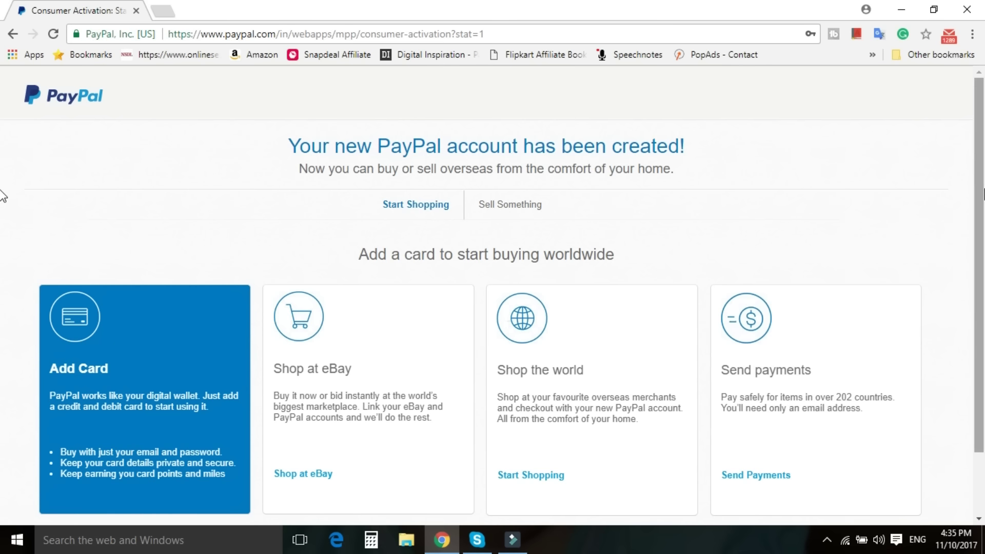
# From the account summary, use Confirm Your Email Address to send the confirmation email.
pyautogui.scroll(-2, 3, 231)
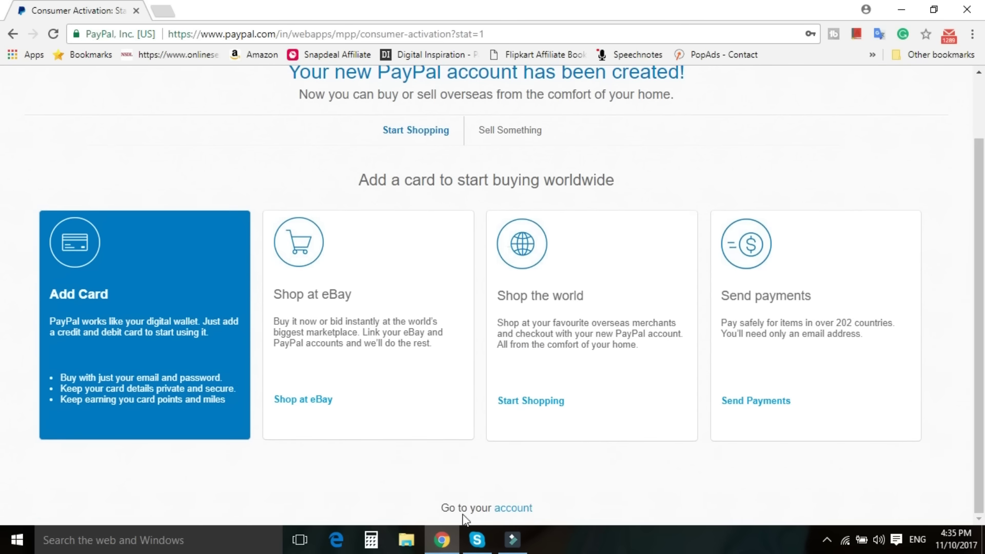
pyautogui.click(510, 509)
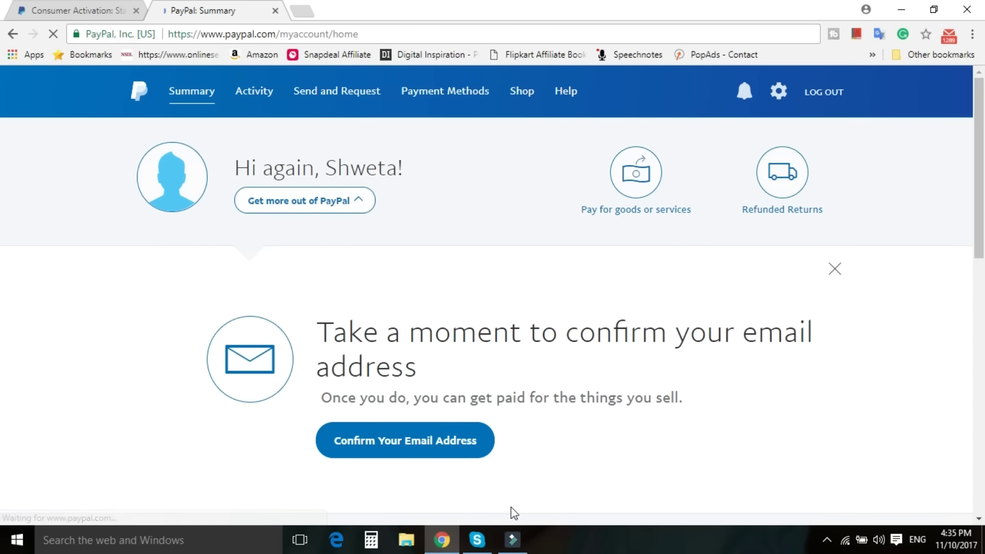
pyautogui.scroll(-2, 2, 175)
pyautogui.scroll(-3, 2, 215)
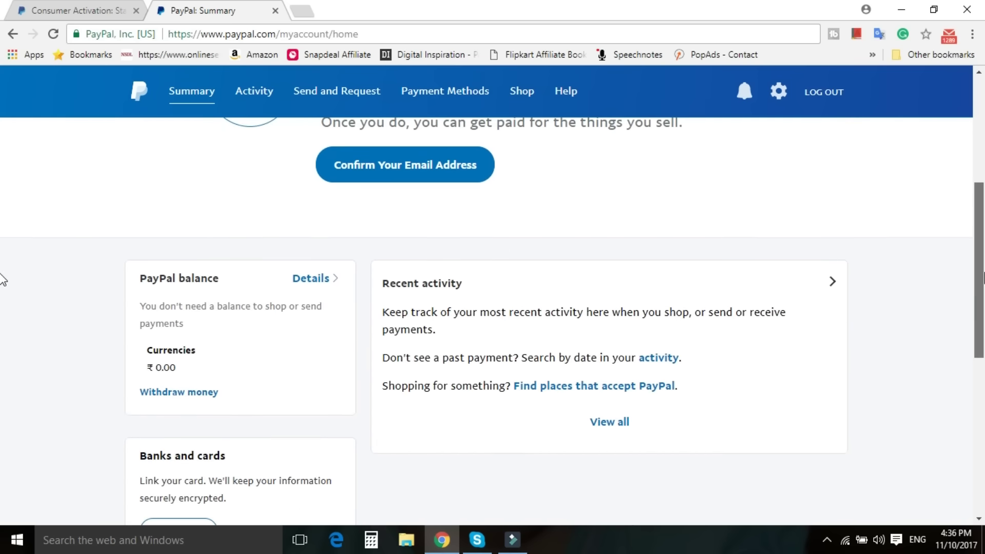
pyautogui.scroll(-5, 3, 279)
pyautogui.scroll(-3, 3, 373)
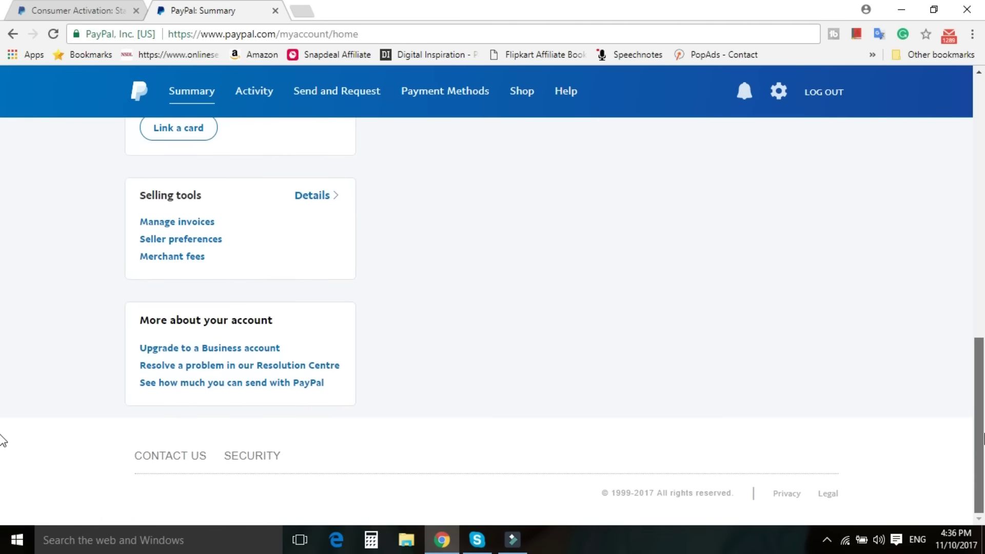
pyautogui.scroll(12, 2, 255)
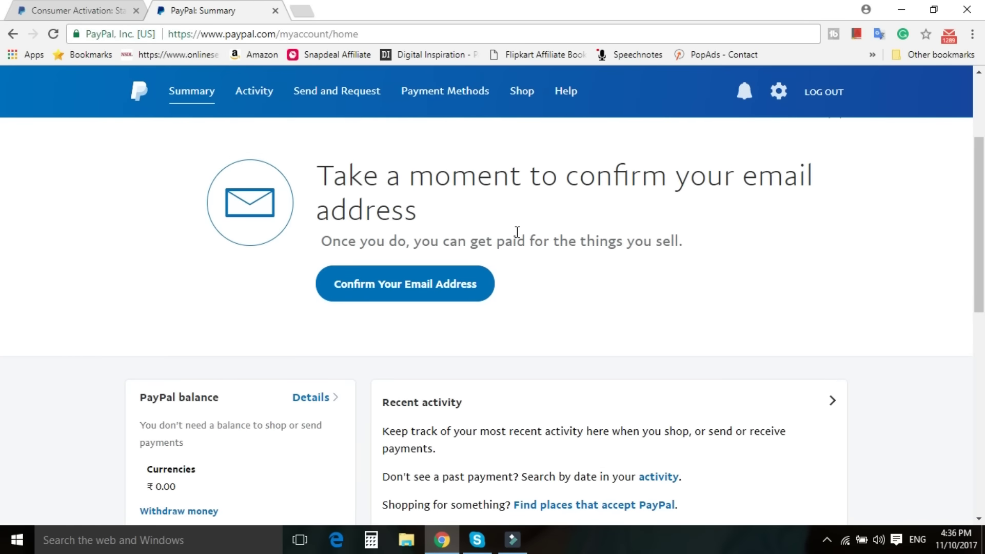
pyautogui.click(429, 290)
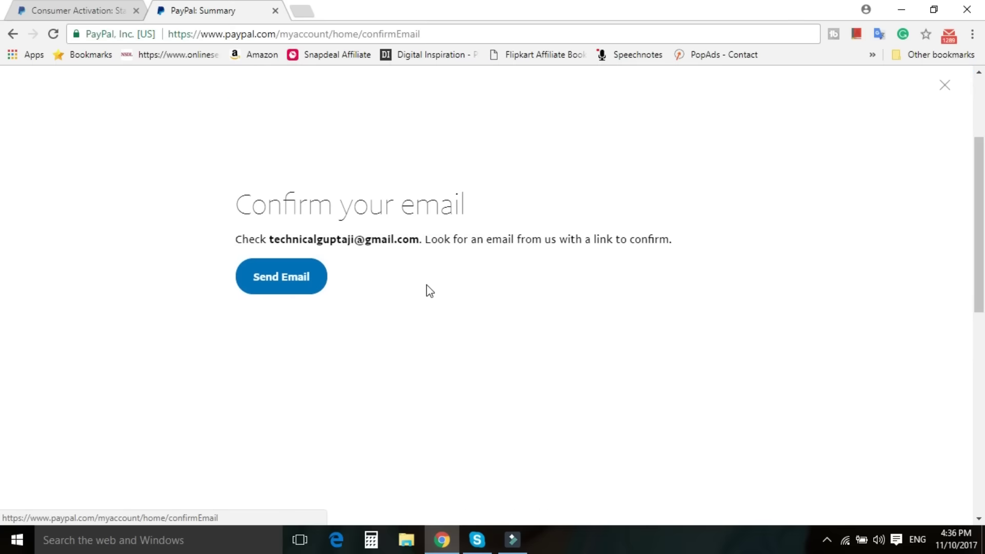
pyautogui.click(297, 286)
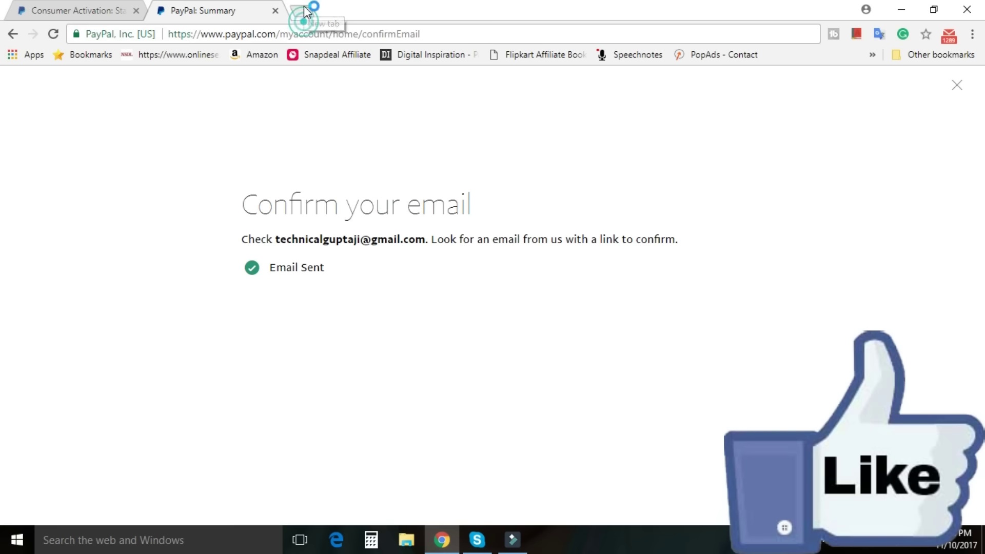
# Open PayPal's welcome email in Gmail in a new tab and follow its Confirm Email Address link.
pyautogui.click(303, 4)
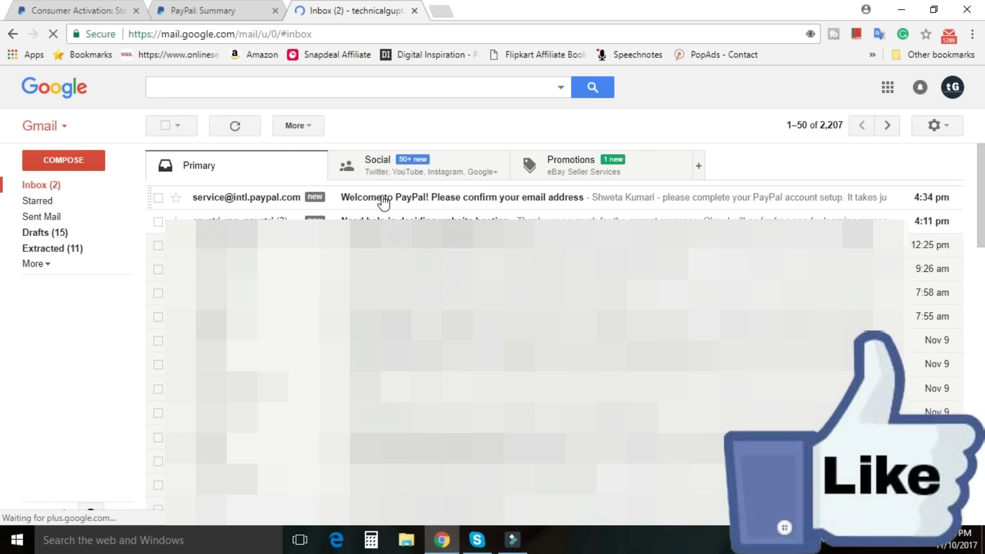
pyautogui.click(384, 203)
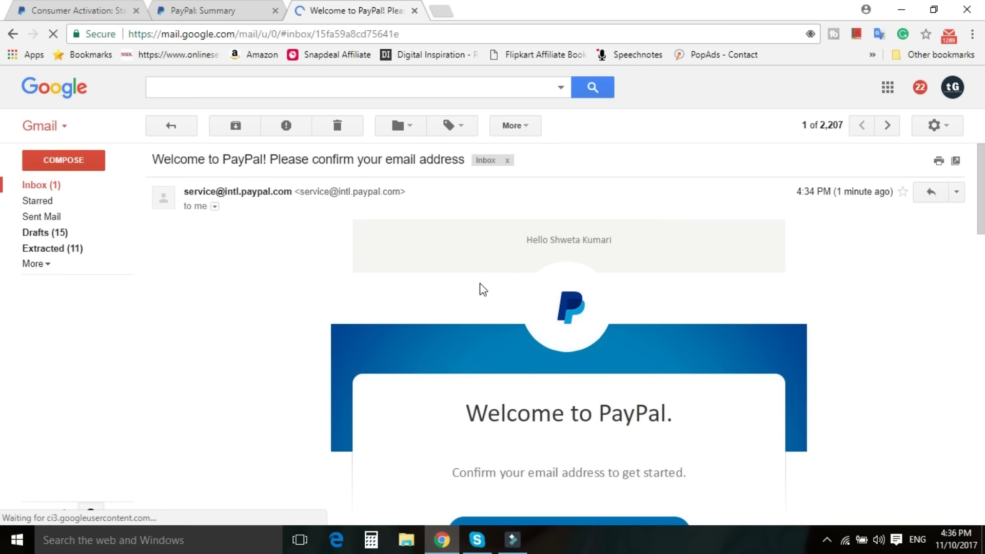
pyautogui.moveTo(983, 195); pyautogui.dragTo(982, 231)
pyautogui.scroll(-3, 982, 239)
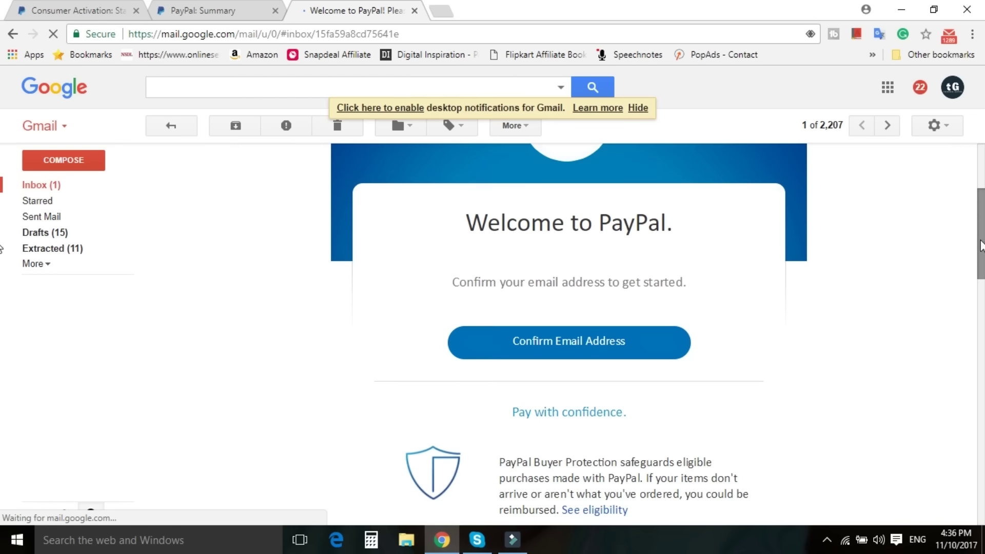
pyautogui.click(584, 349)
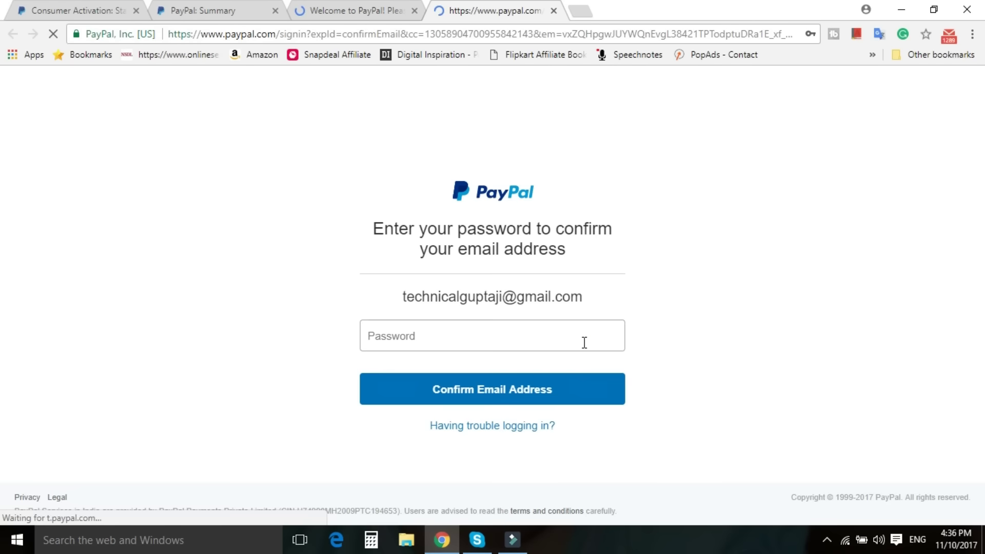
# Confirm the email with the account password, verify the mobile number with the SMS code, then open the account.
pyautogui.click(550, 344)
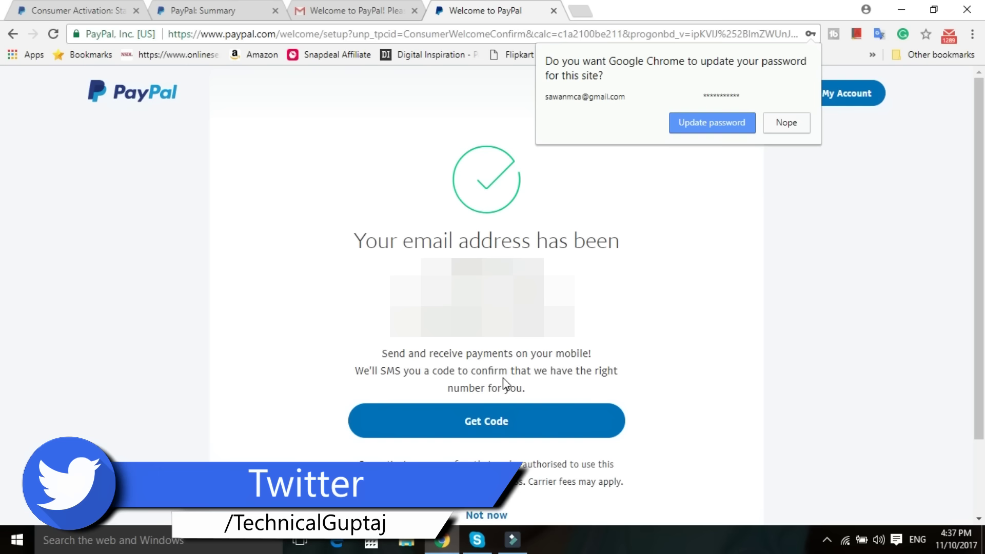
pyautogui.click(692, 283)
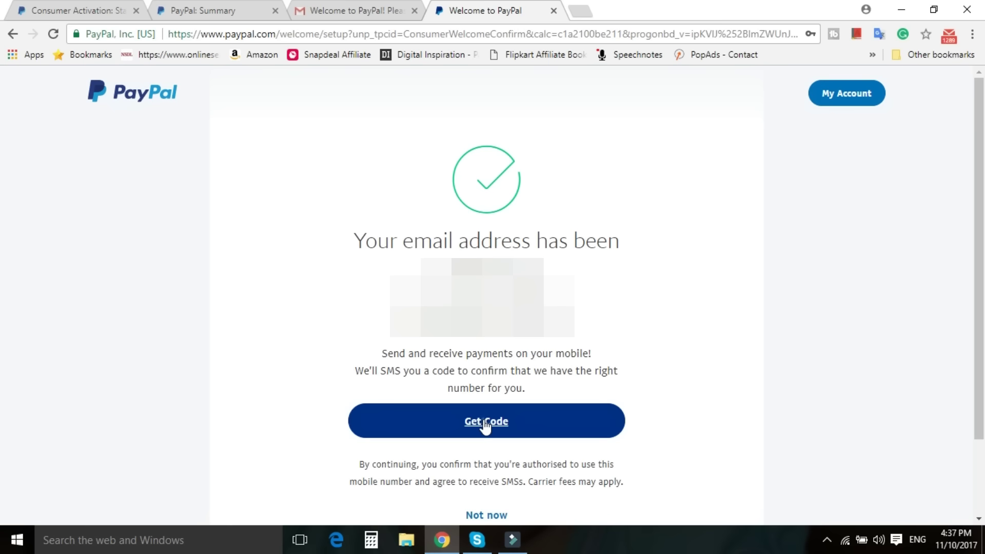
pyautogui.click(484, 423)
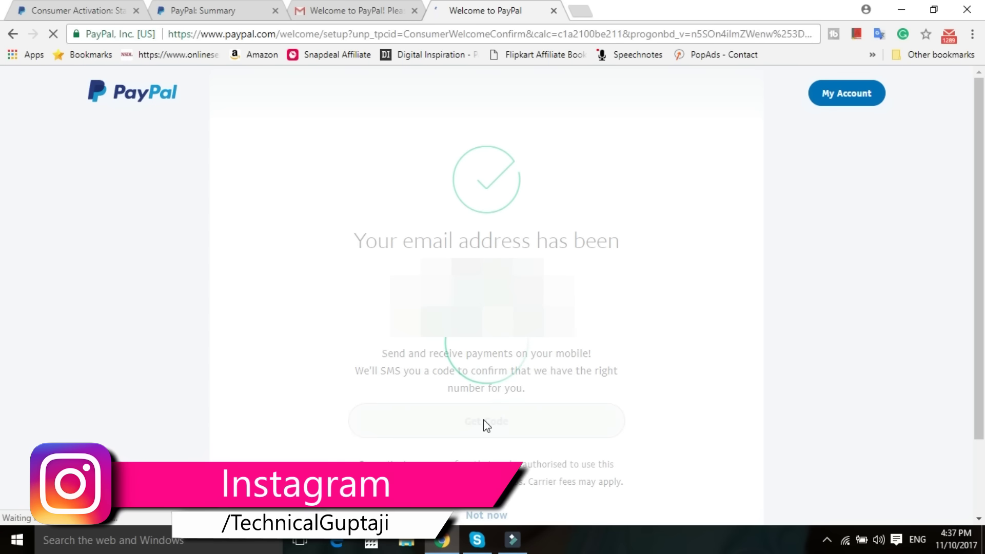
pyautogui.click(512, 292)
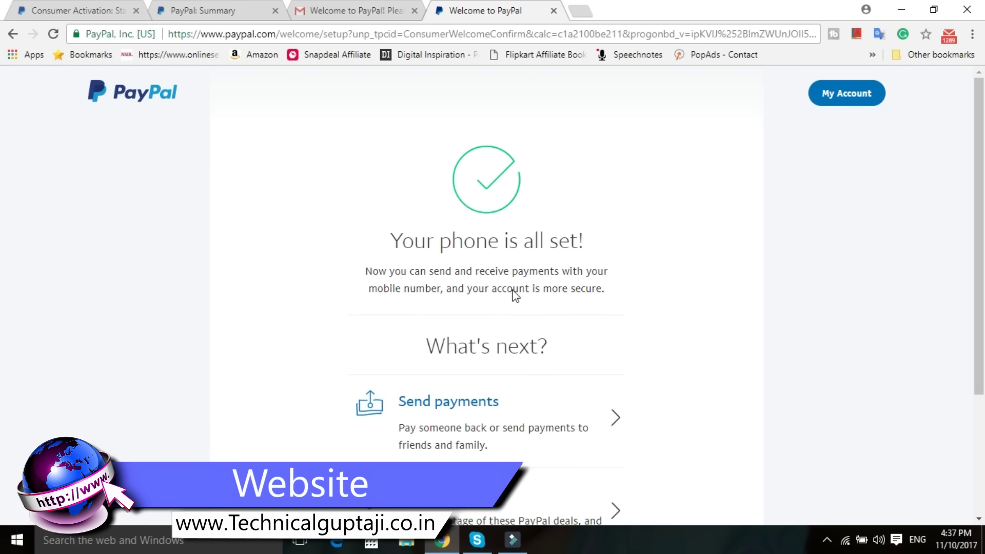
pyautogui.scroll(-3, 2, 215)
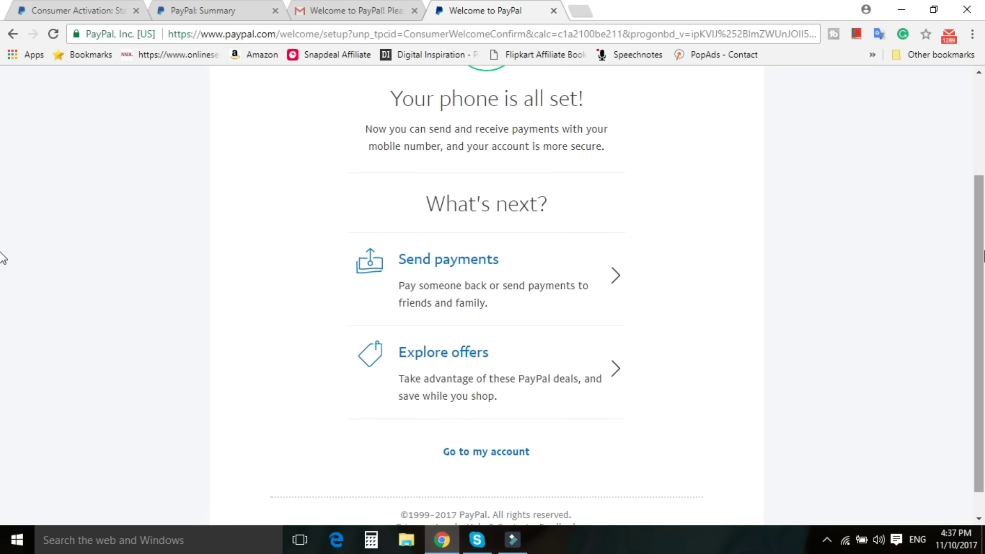
pyautogui.click(486, 460)
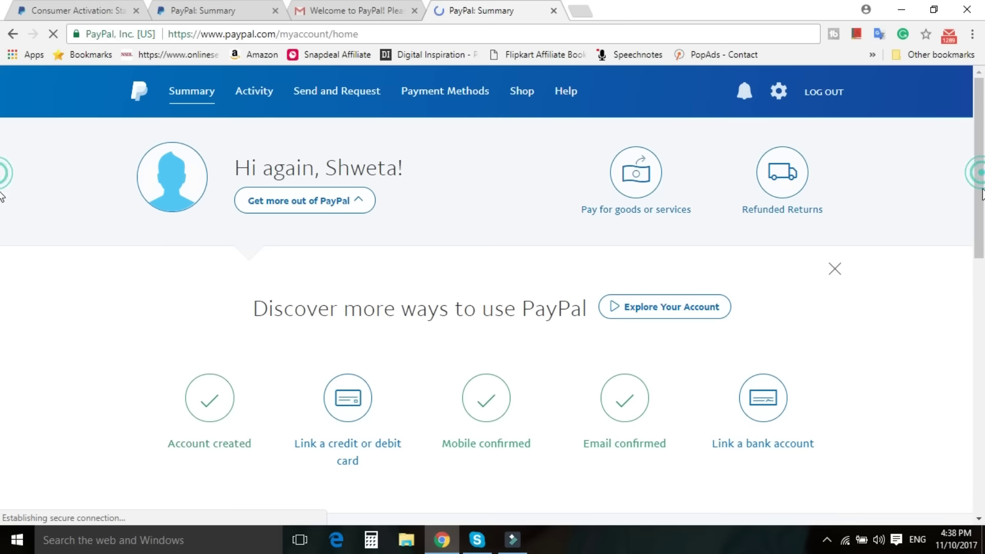
# Open PayPal's Link bank account form with account number and IFSC fields, plus a blank tab.
pyautogui.scroll(-2, 2, 174)
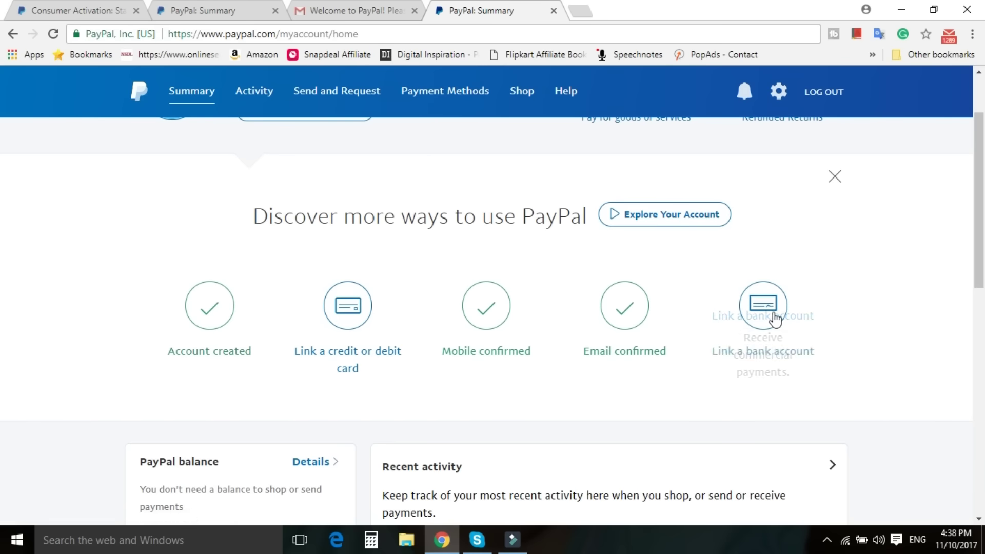
pyautogui.click(758, 322)
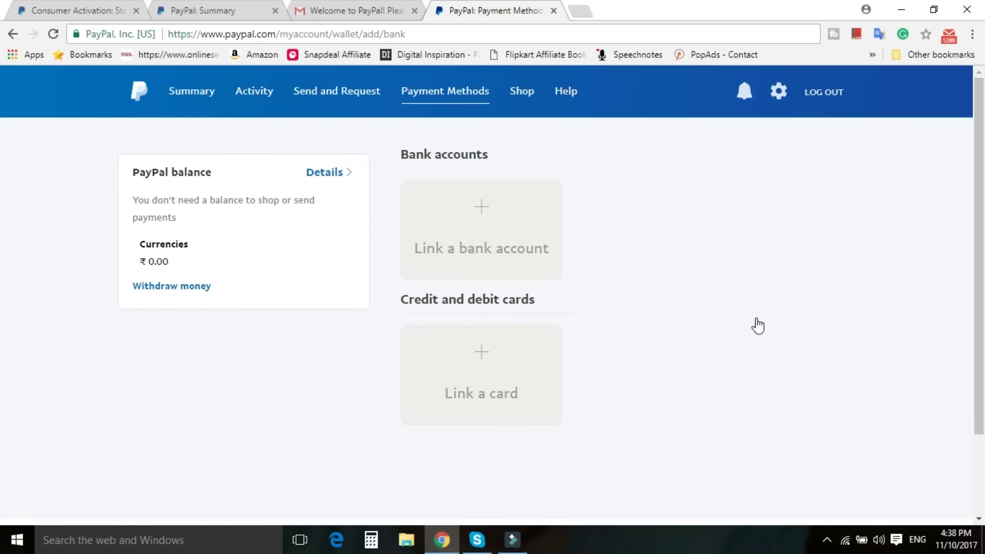
pyautogui.click(493, 252)
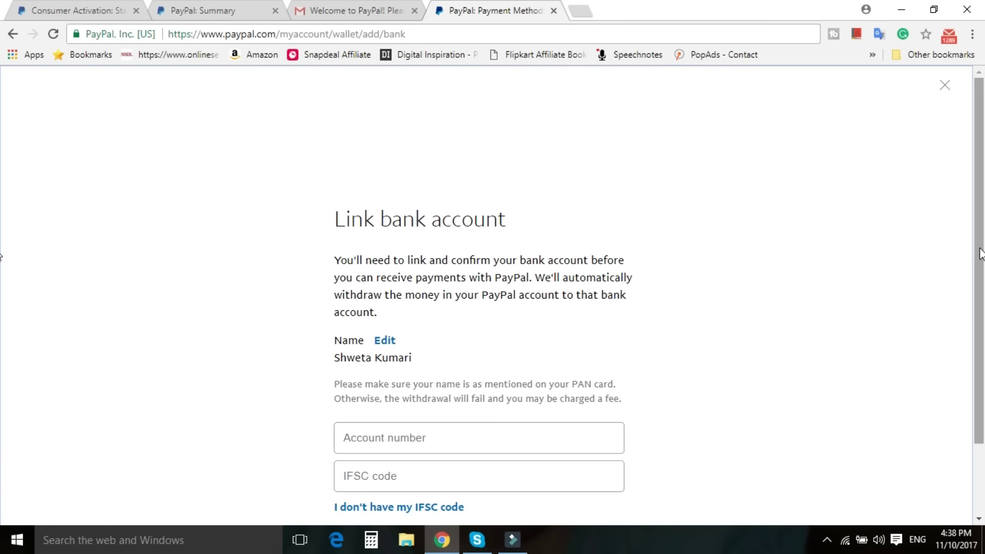
pyautogui.scroll(-2, 2, 256)
pyautogui.click(552, 354)
pyautogui.click(405, 391)
pyautogui.click(579, 11)
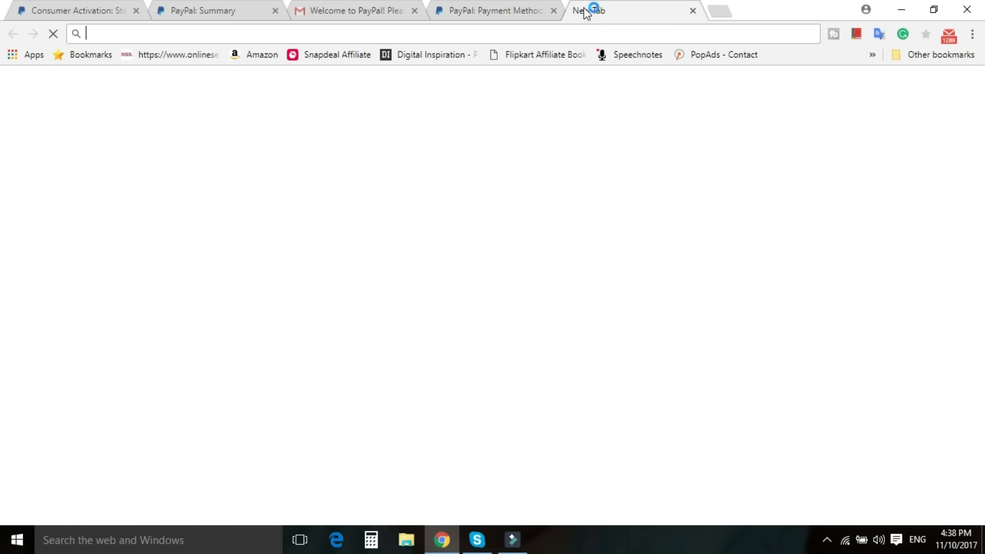
# Look up the HDFC Sitamarhi IFSC code (HDFC0002060), close the search tab, and return to the bank form.
pyautogui.write('hdfc')
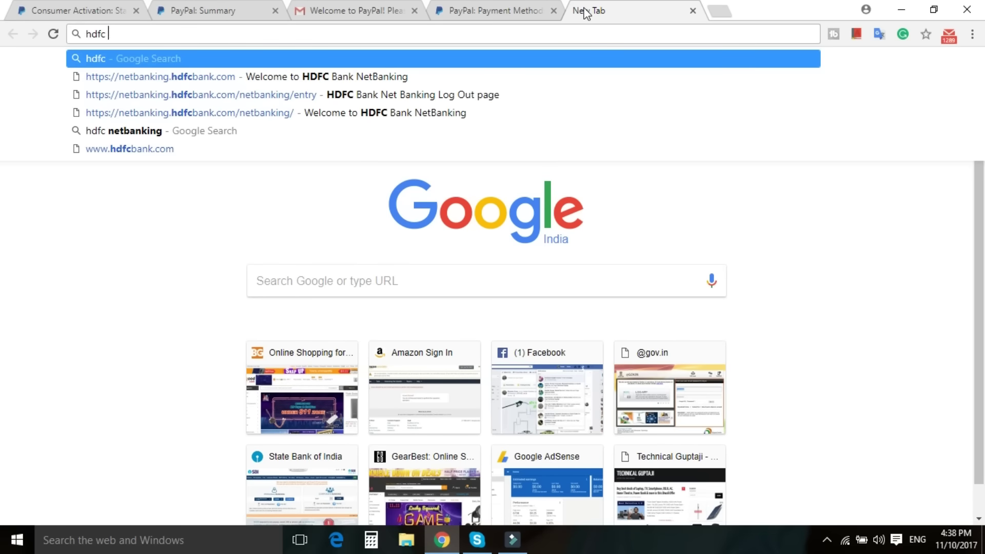
pyautogui.write(' sitam')
pyautogui.press('Return')
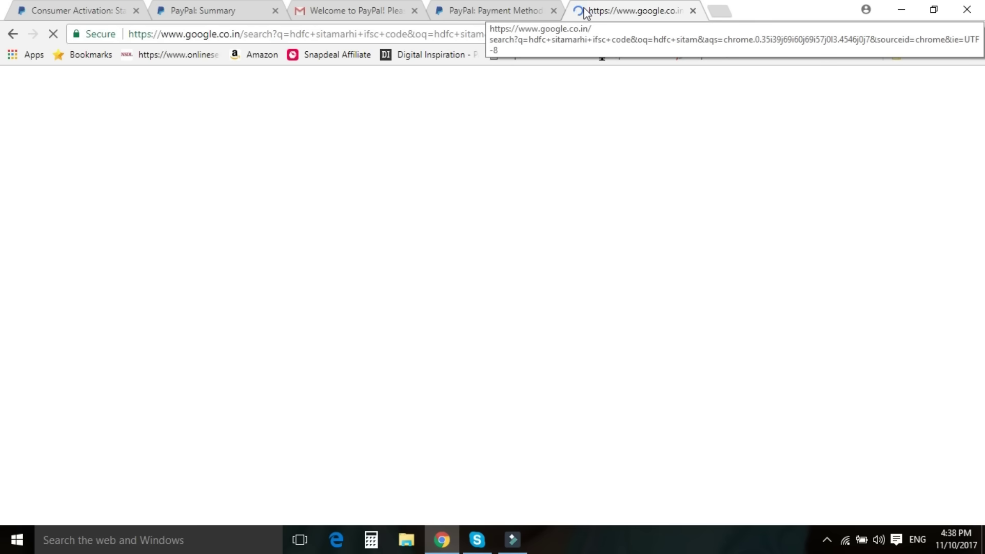
pyautogui.tripleClick(341, 231)
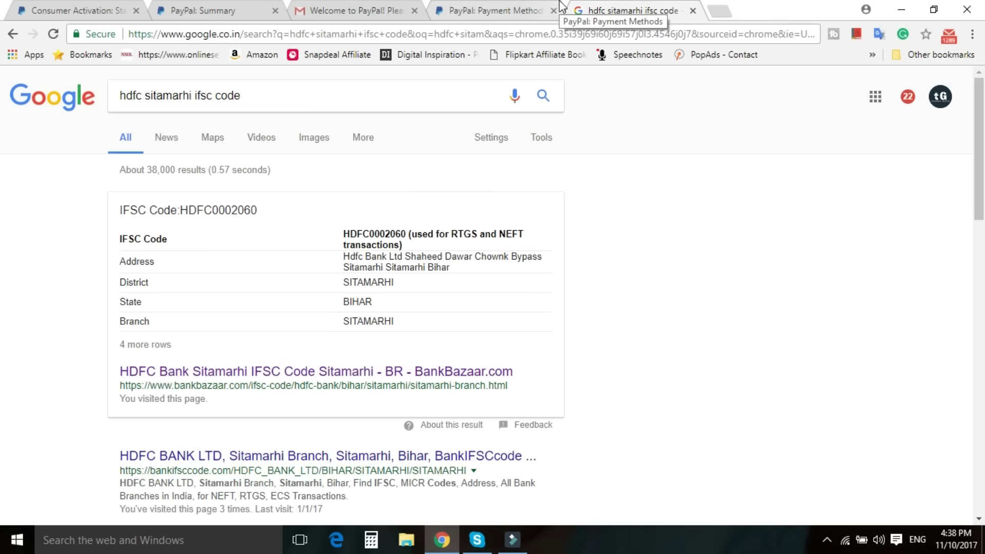
pyautogui.click(694, 11)
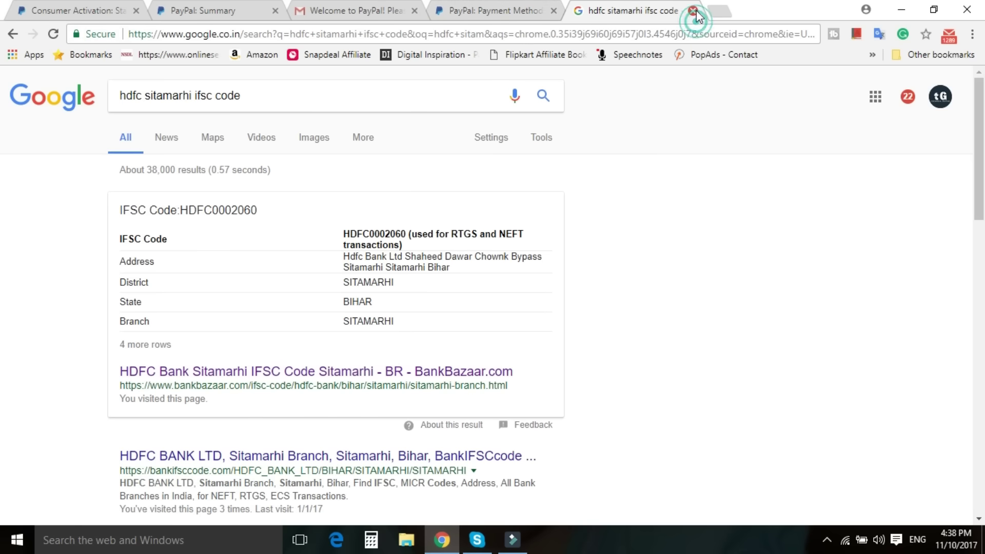
pyautogui.click(455, 355)
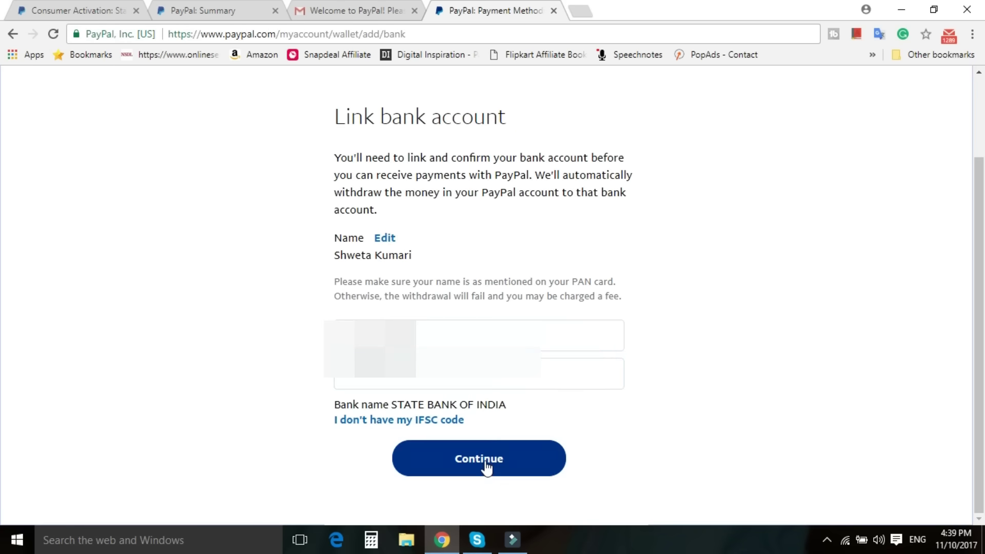
# Submit the bank account details and highlight the two small deposits of ₹1.01 and ₹1.50.
pyautogui.click(485, 460)
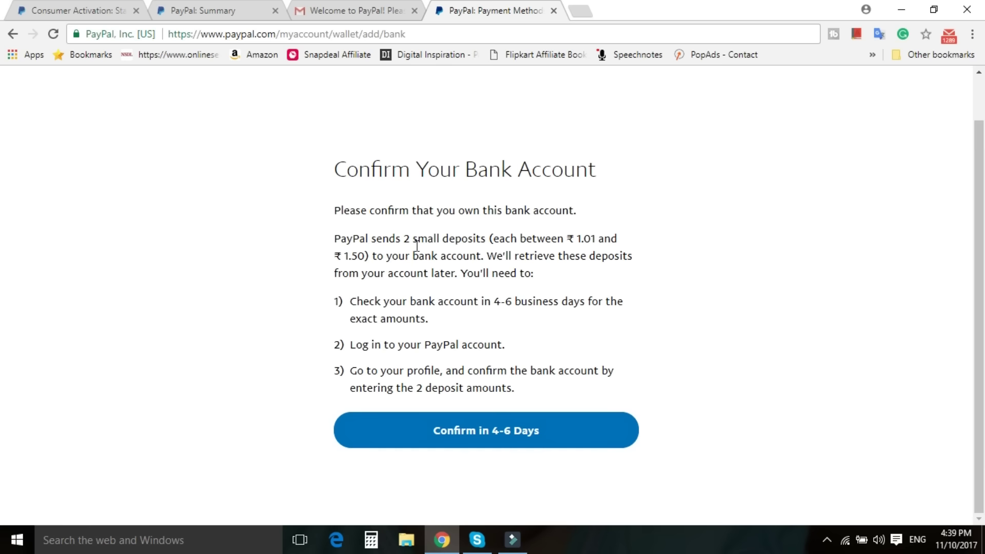
pyautogui.moveTo(401, 237); pyautogui.dragTo(485, 233)
pyautogui.moveTo(566, 237); pyautogui.dragTo(602, 238)
pyautogui.moveTo(341, 255); pyautogui.dragTo(368, 256)
pyautogui.click(443, 260)
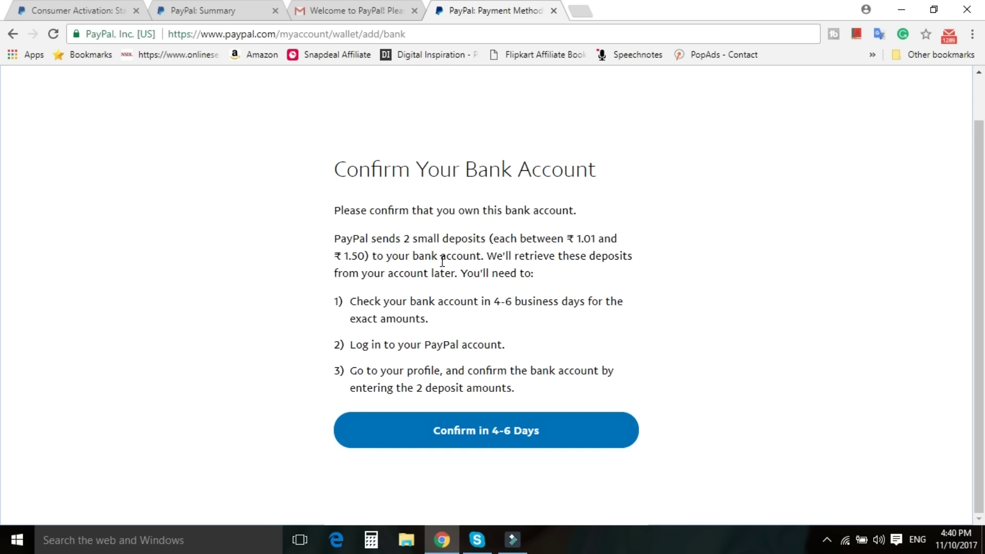
# Review the Confirm Your Bank Account instructions, highlighting the 4-6 business day wait and deposit amounts.
pyautogui.moveTo(383, 256); pyautogui.dragTo(471, 255)
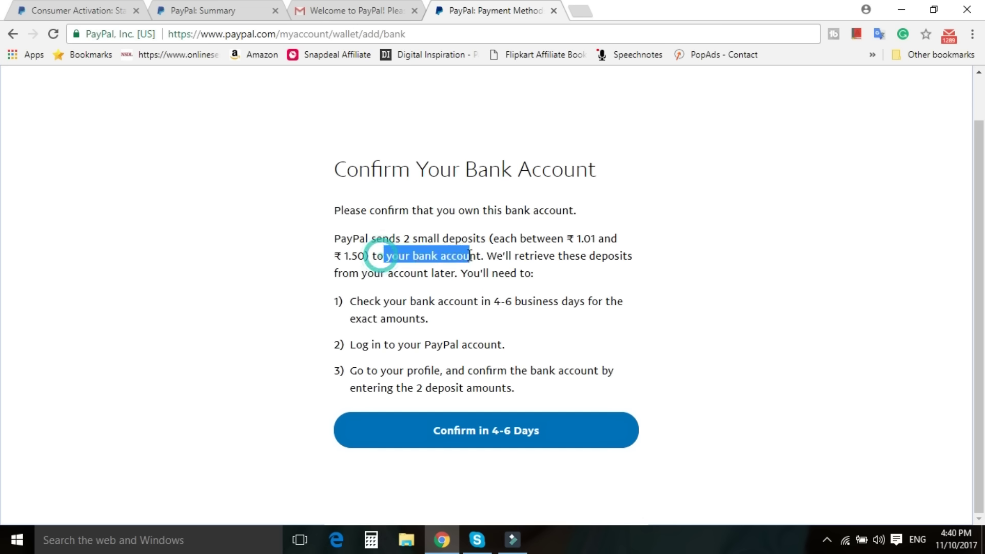
pyautogui.click(540, 276)
pyautogui.moveTo(484, 302); pyautogui.dragTo(592, 304)
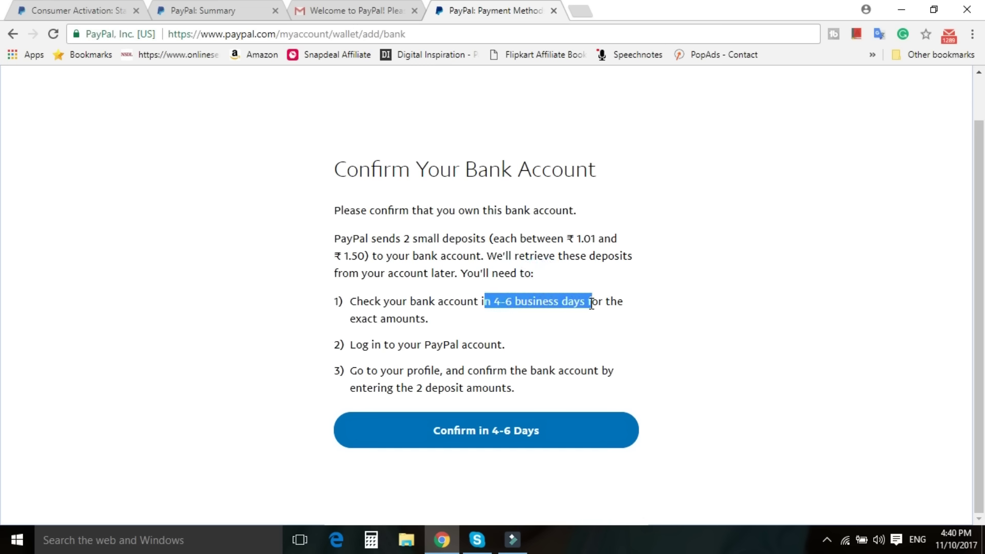
pyautogui.click(630, 318)
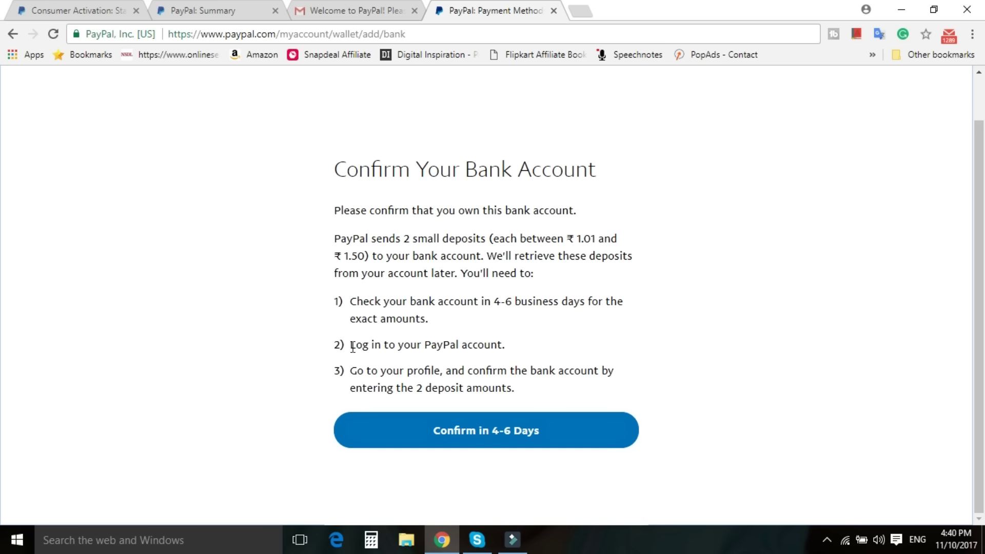
pyautogui.moveTo(493, 306); pyautogui.dragTo(534, 301)
pyautogui.click(429, 286)
pyautogui.doubleClick(577, 238)
pyautogui.doubleClick(352, 255)
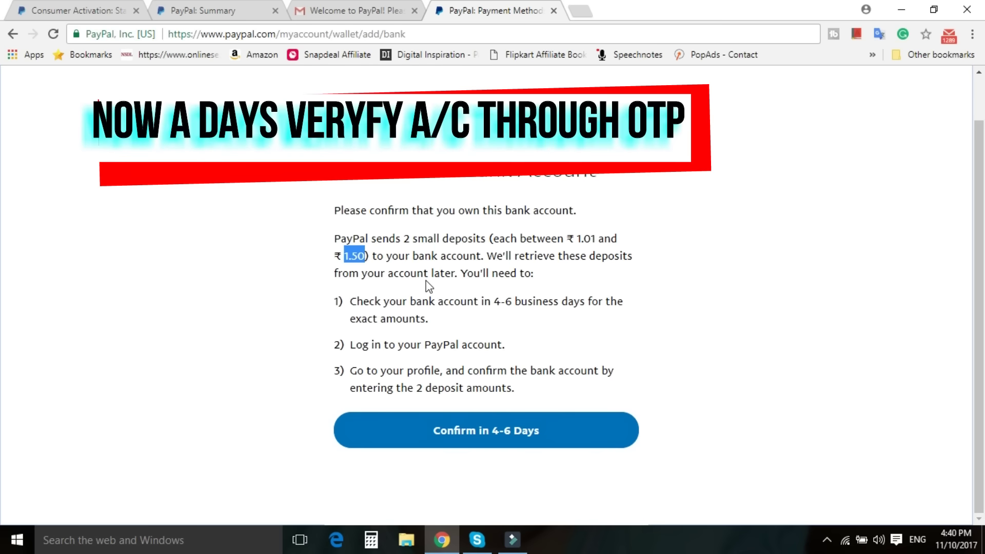
pyautogui.click(542, 362)
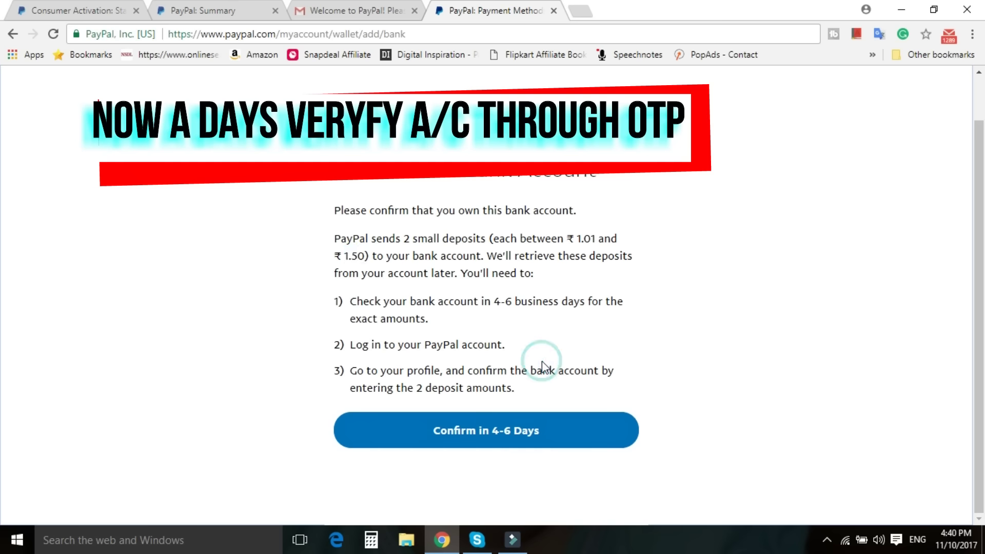